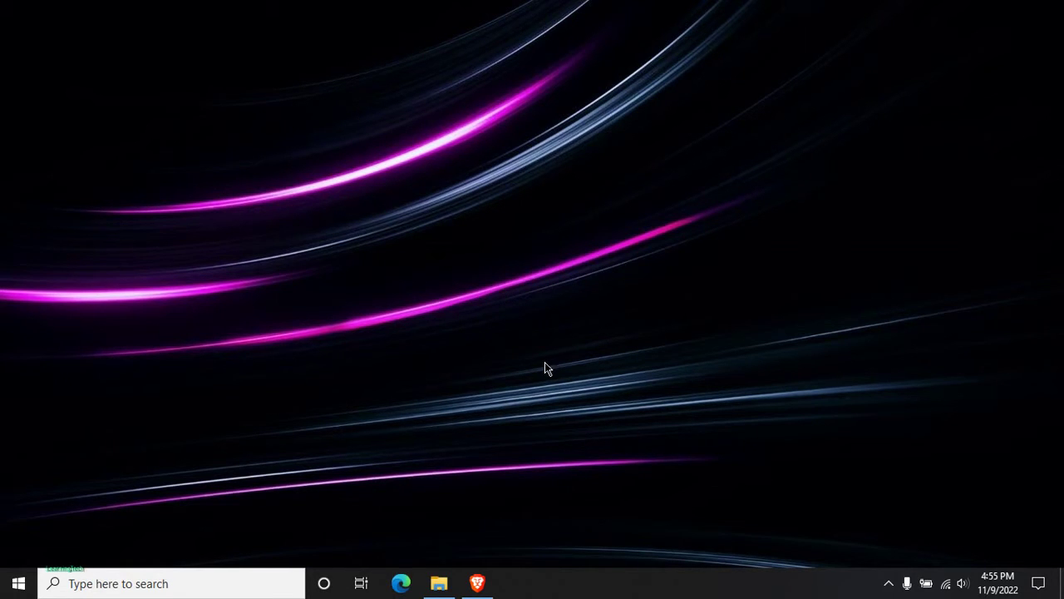
Switch to Brave, search the web for "du meter" and open the hageltech.com DU Meter page.
click(477, 583)
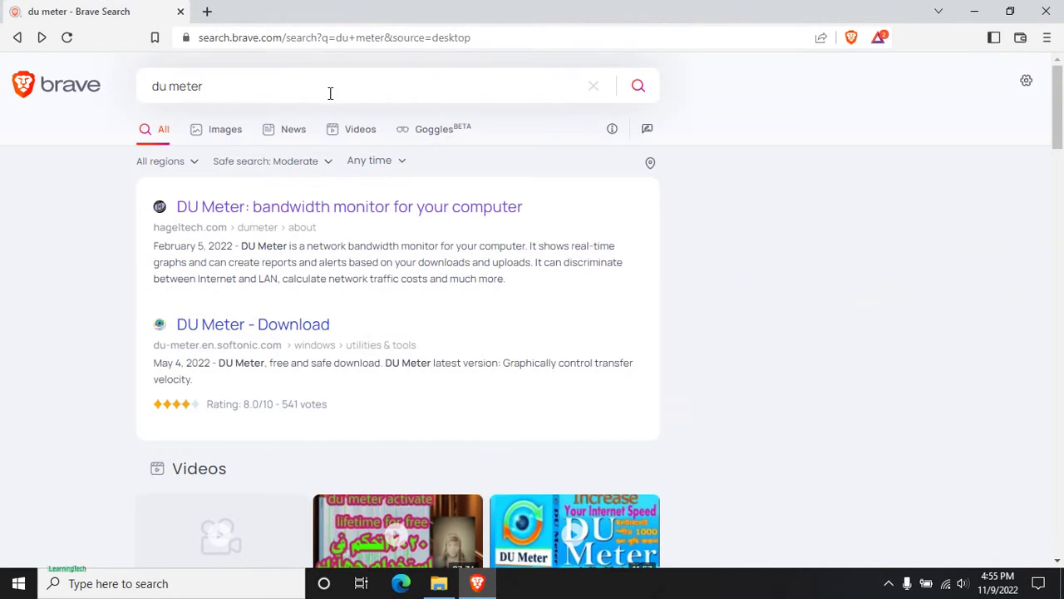
click(291, 89)
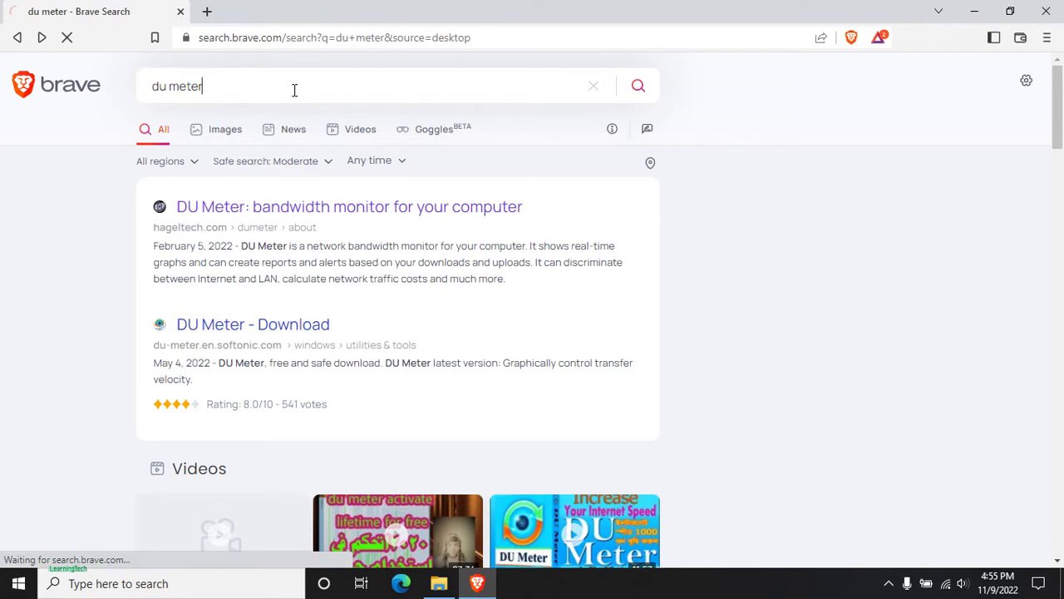
click(298, 125)
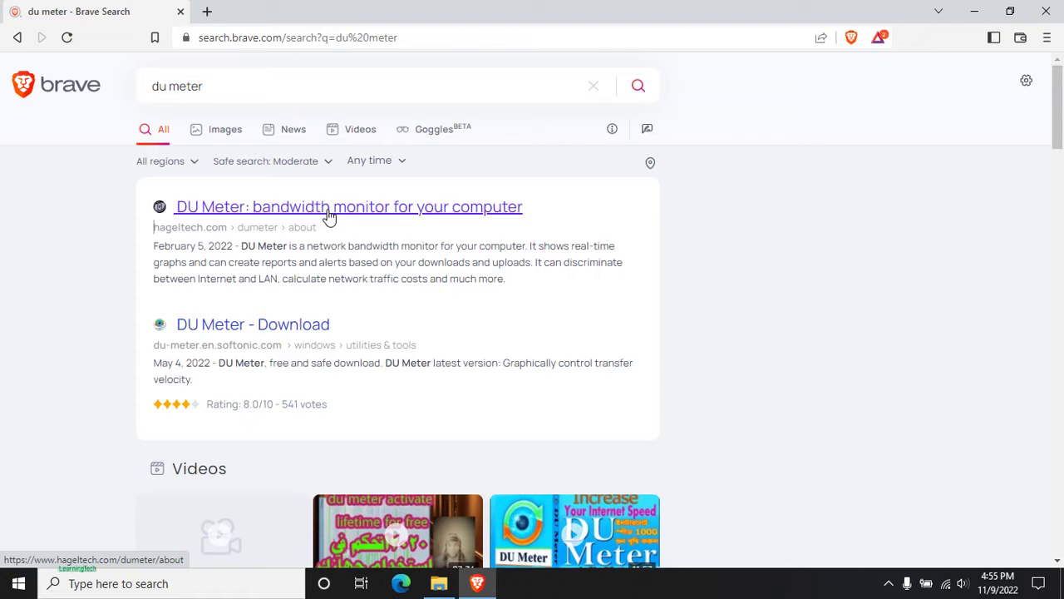
click(296, 212)
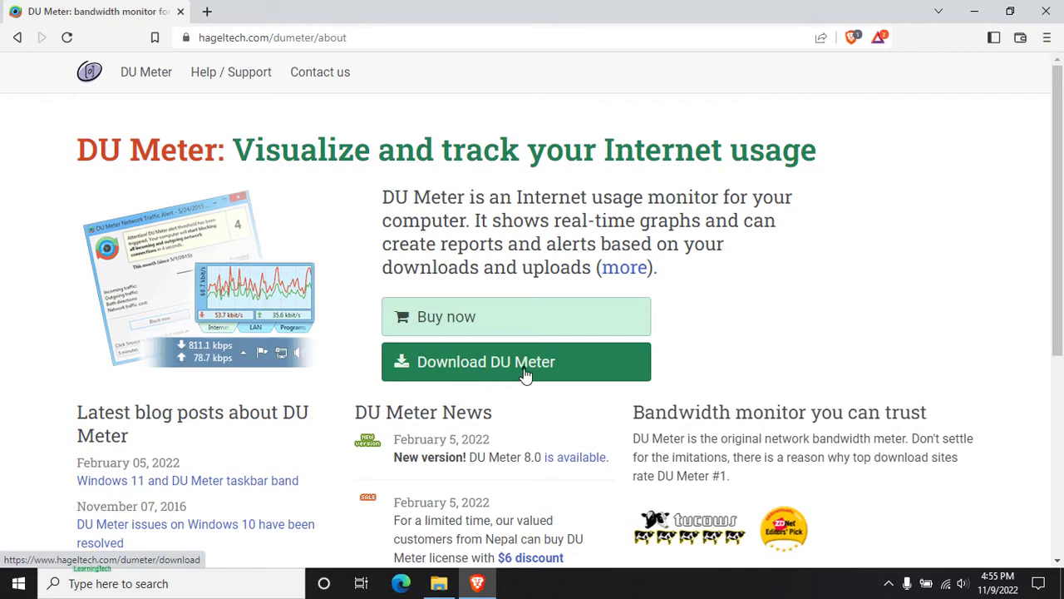
Go to the DU Meter download page, dismiss the advertisement notification and download the DU Meter installer.
click(523, 375)
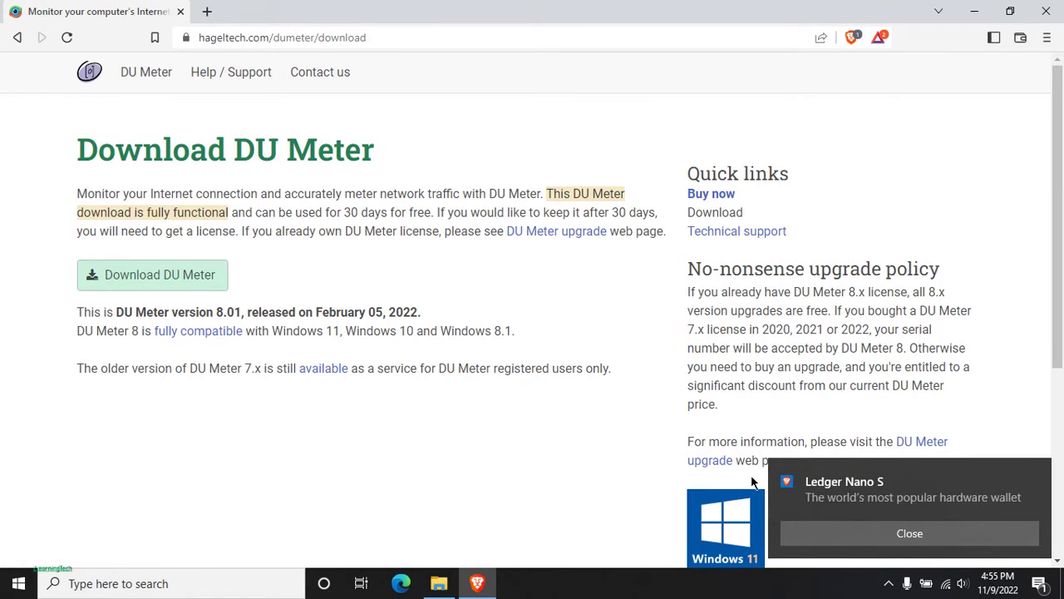
click(1035, 471)
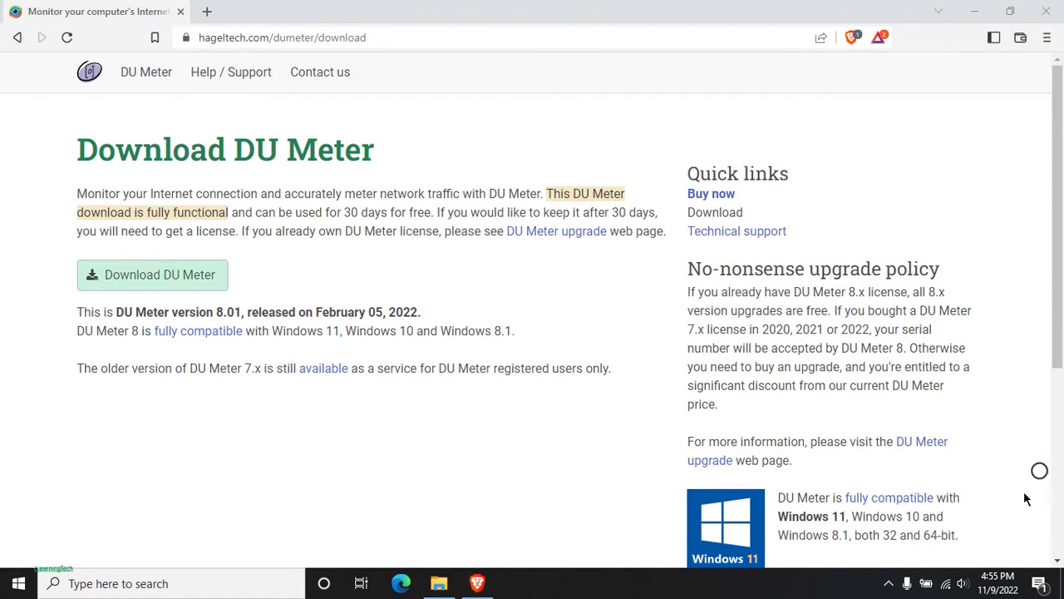
click(159, 283)
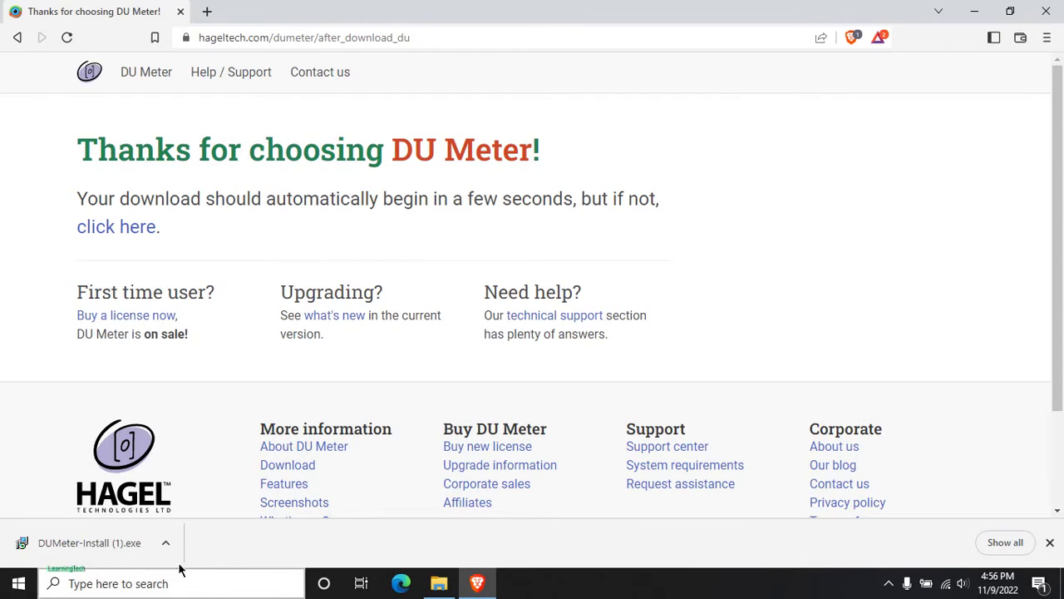
Show the downloaded installer in its folder, run DUMeter-Install and minimize the Downloads folder window.
right_click(124, 544)
click(207, 506)
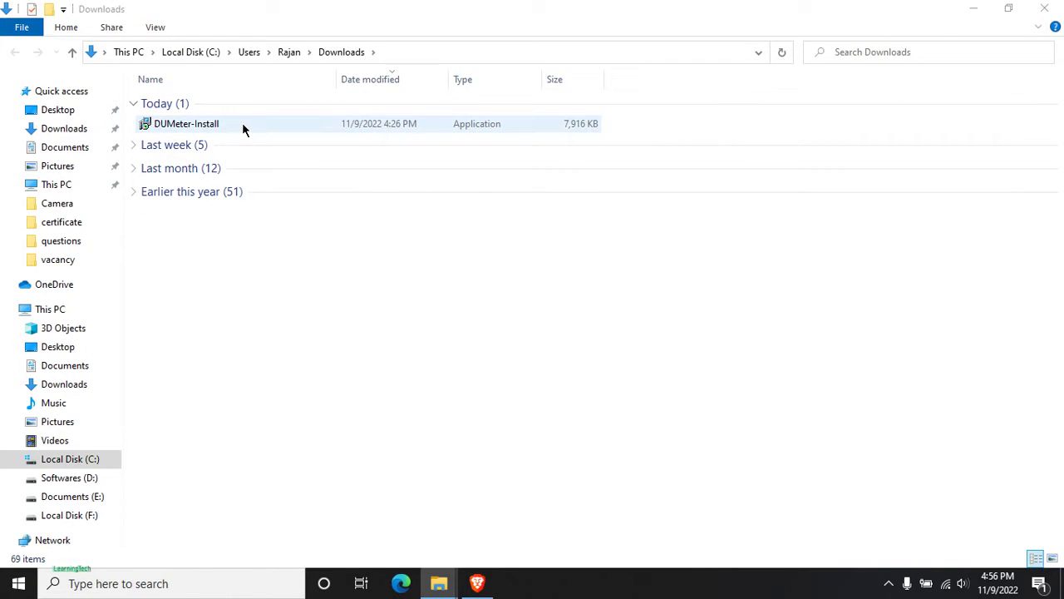
click(227, 123)
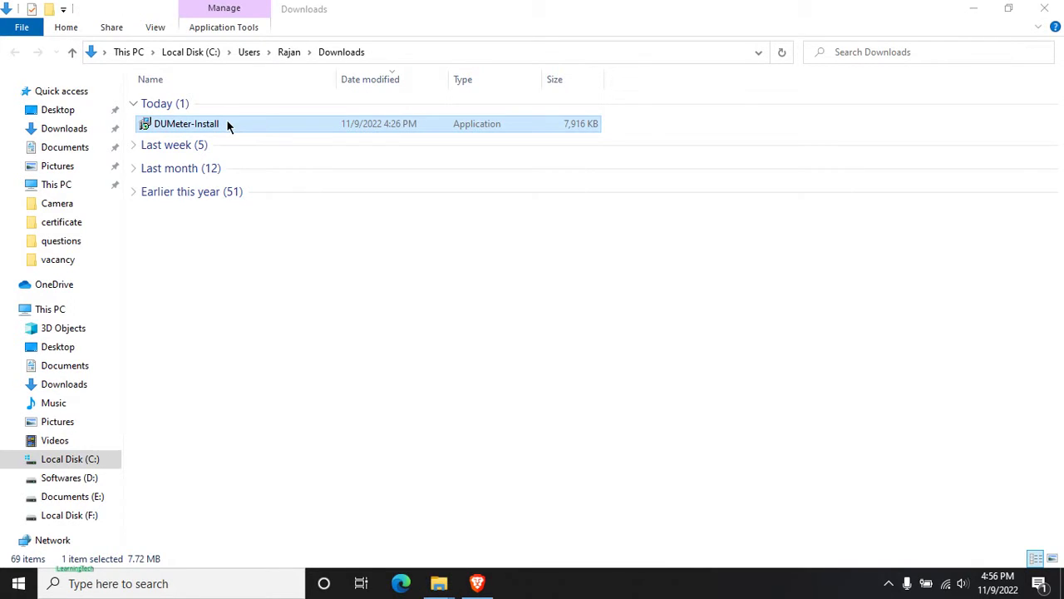
double_click(226, 123)
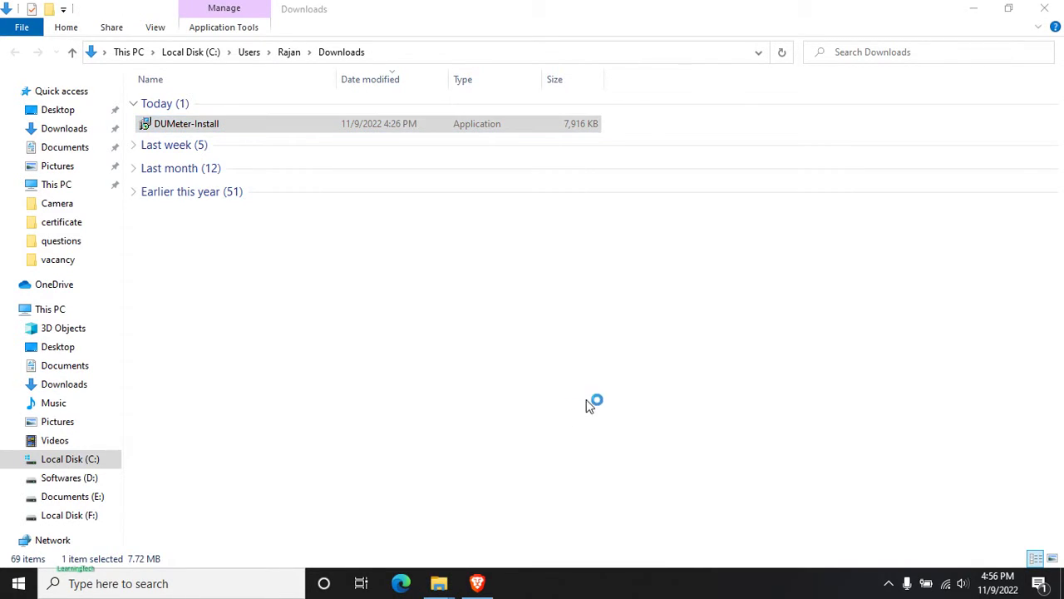
click(981, 8)
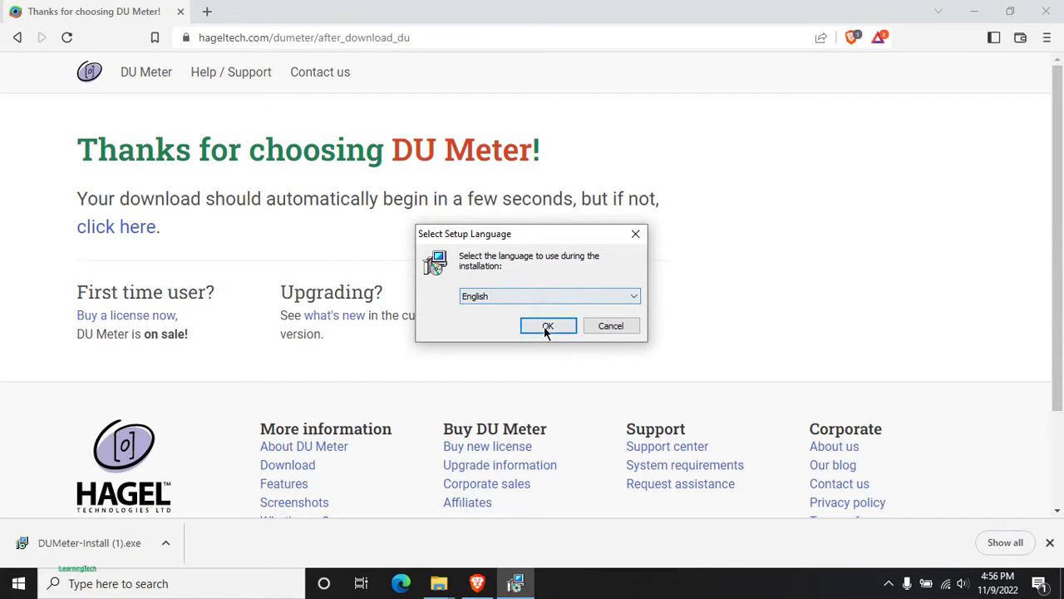
Look through the available setup languages and continue the installation in English.
click(631, 296)
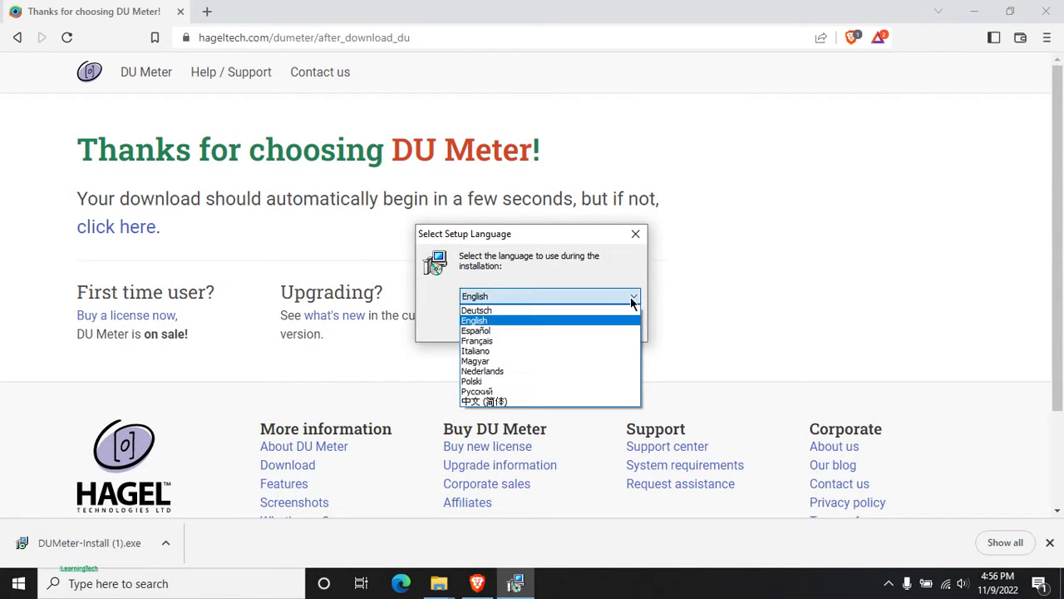
click(631, 299)
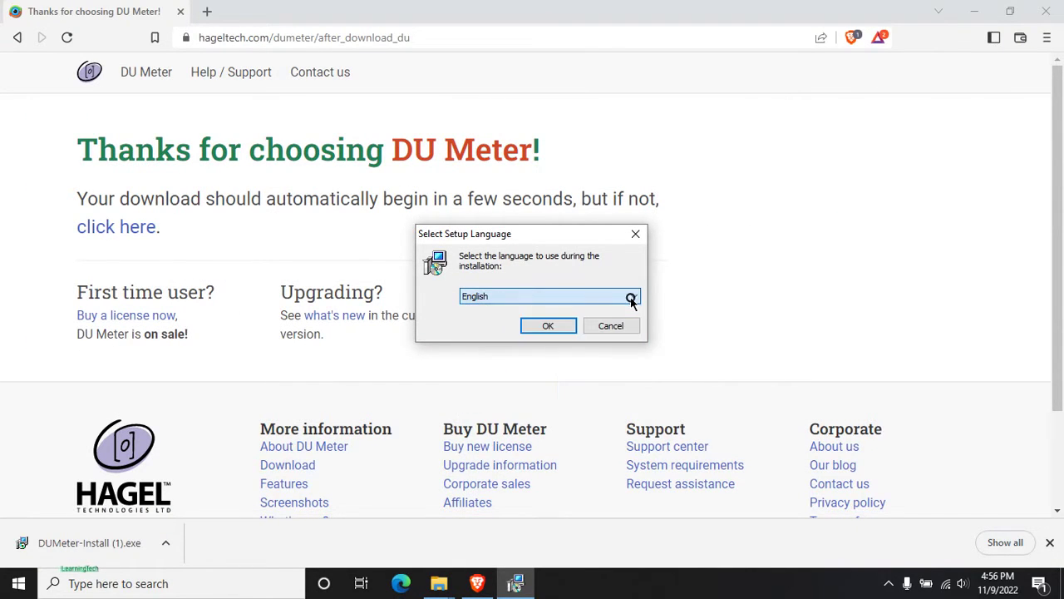
click(549, 325)
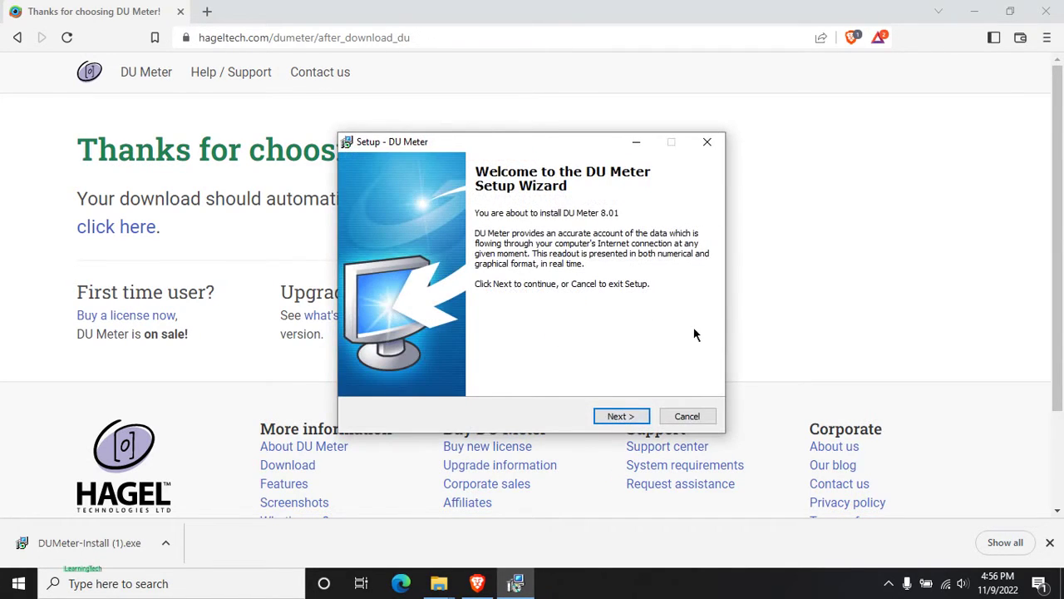
Accept the license agreement, install DU Meter in C:\Program Files (x86)\DU Meter with launch enabled, and minimize the browser.
click(622, 416)
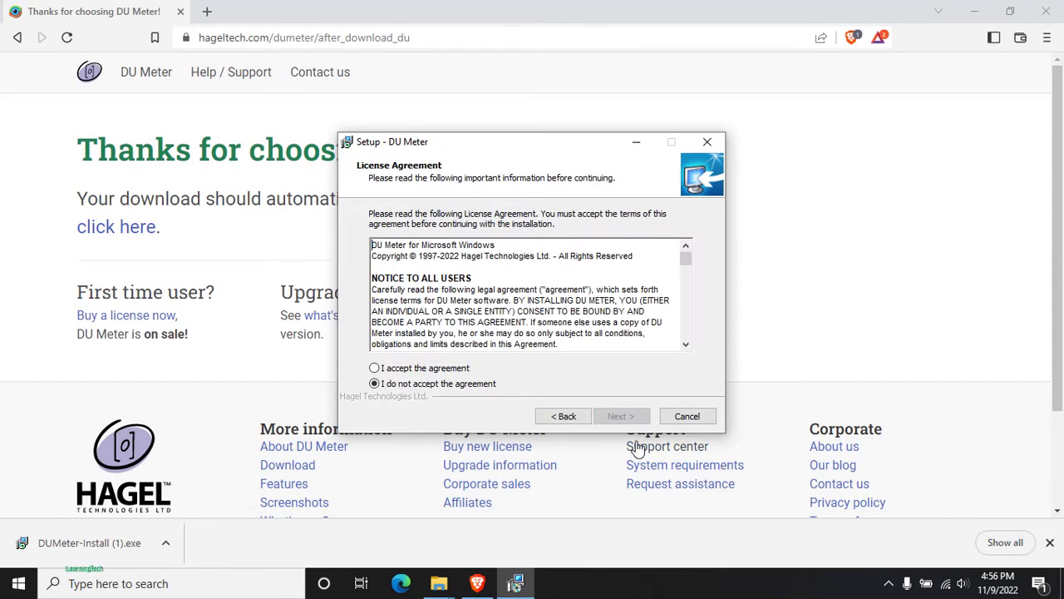
click(418, 369)
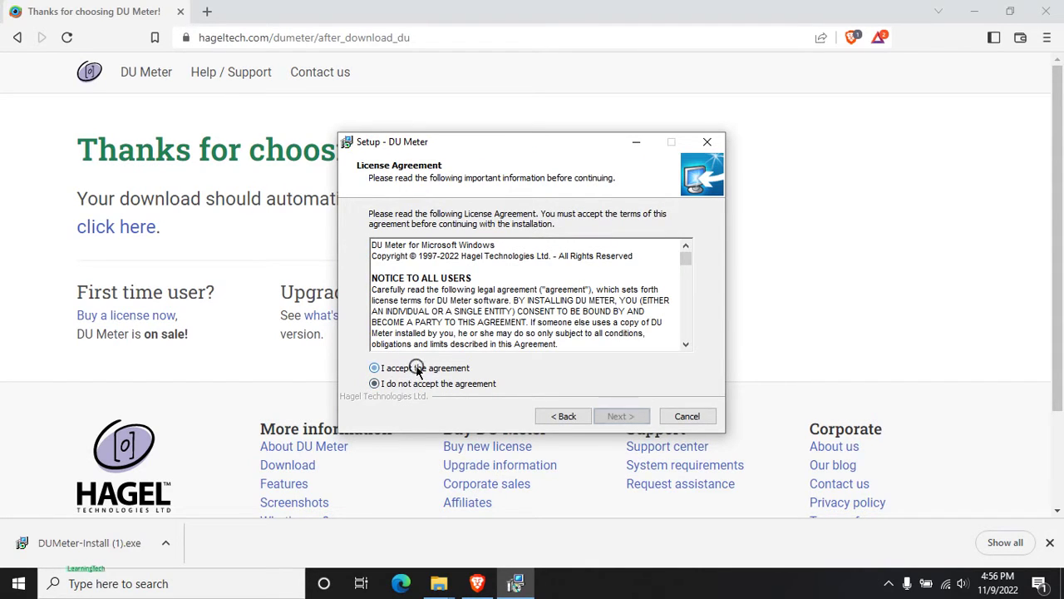
click(621, 416)
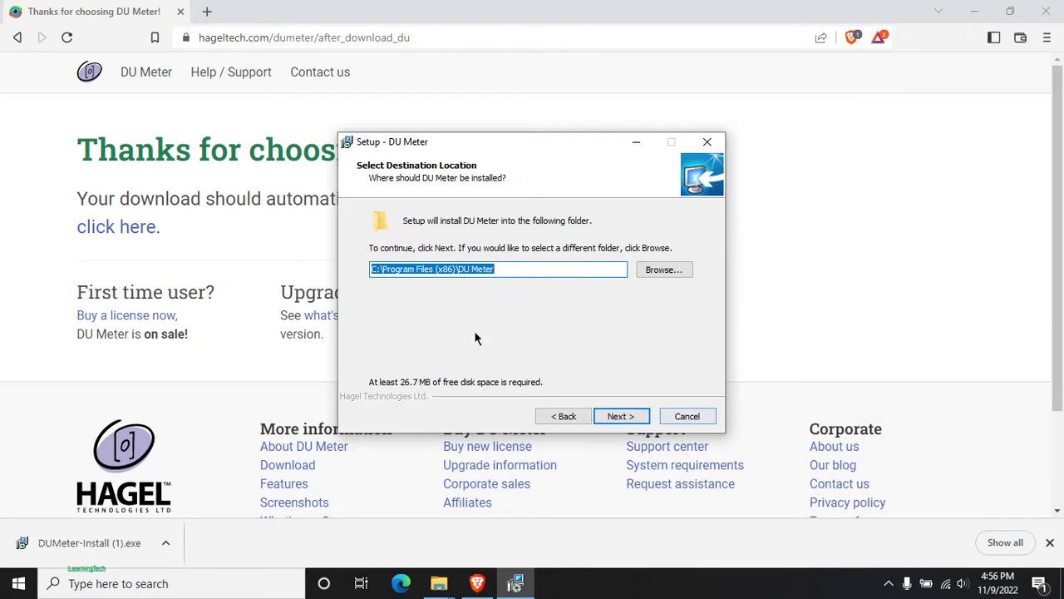
click(620, 416)
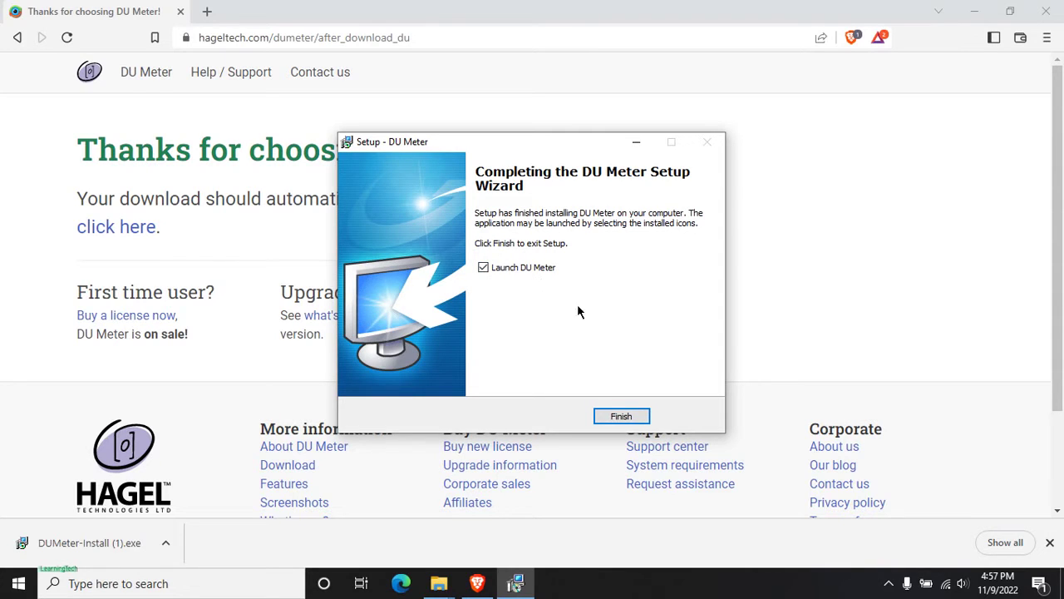
click(621, 418)
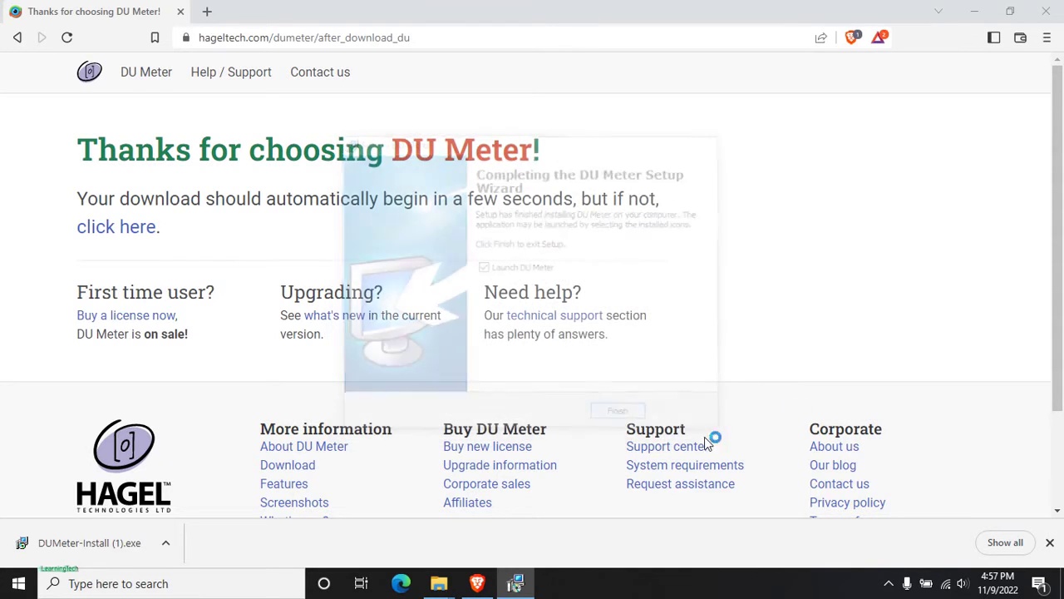
click(974, 11)
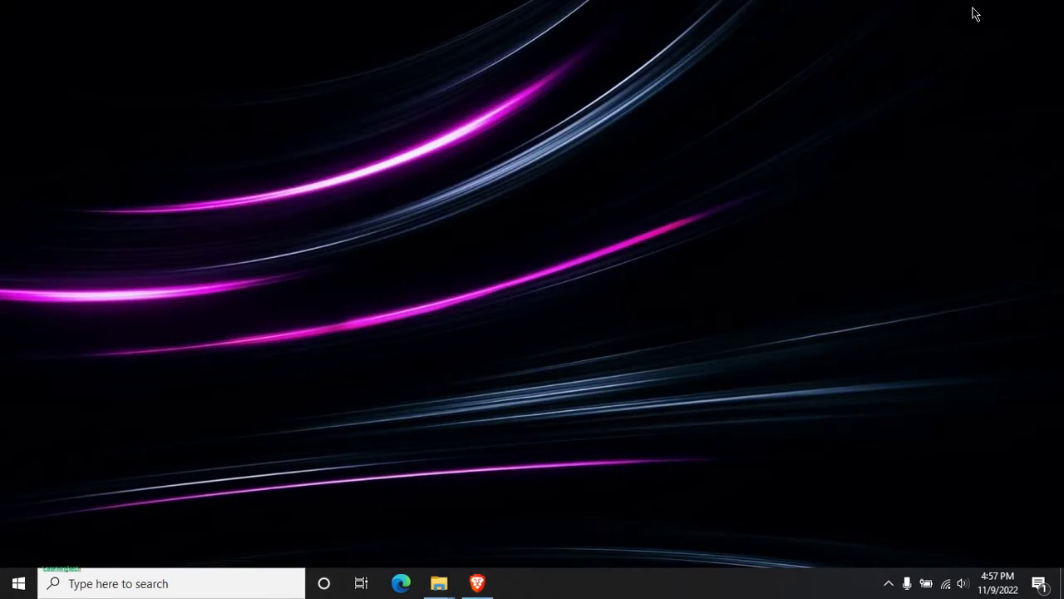
Refresh the desktop and examine the download and upload speeds in the DU Meter monitor window.
right_click(447, 199)
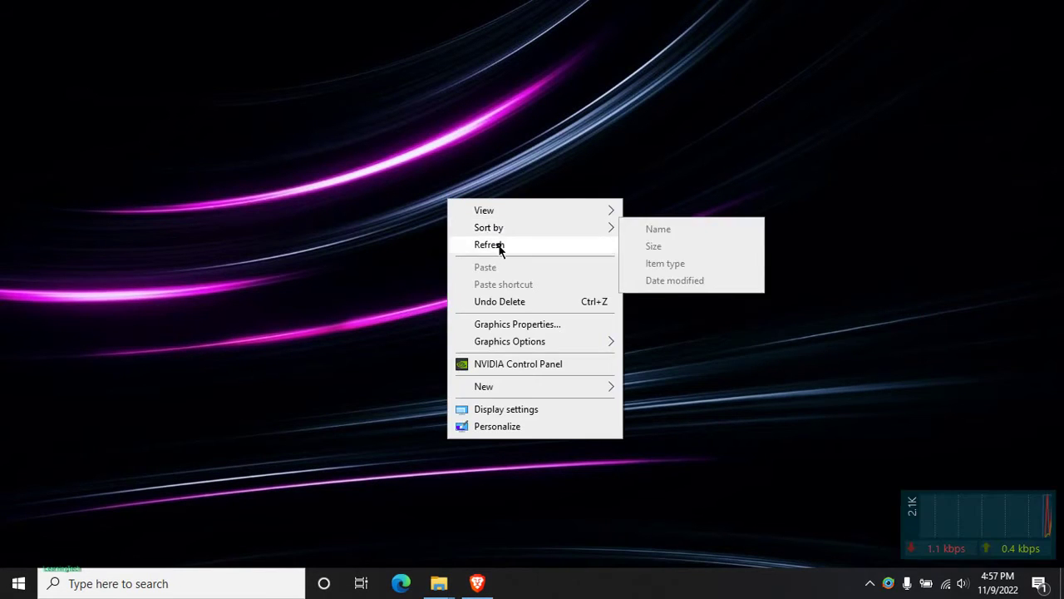
click(497, 243)
mouse_move(926, 521)
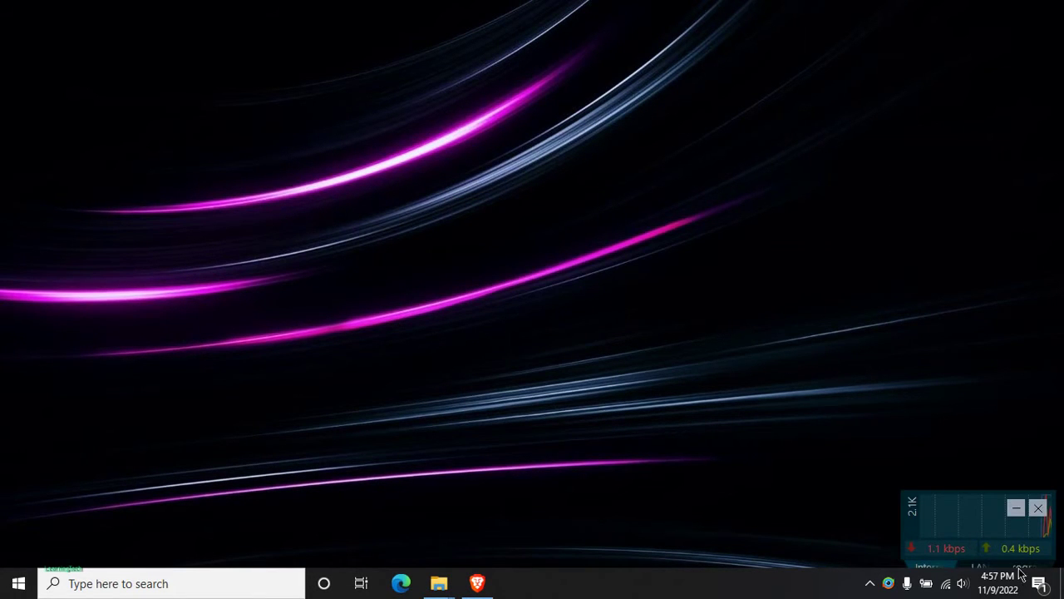
right_click(587, 216)
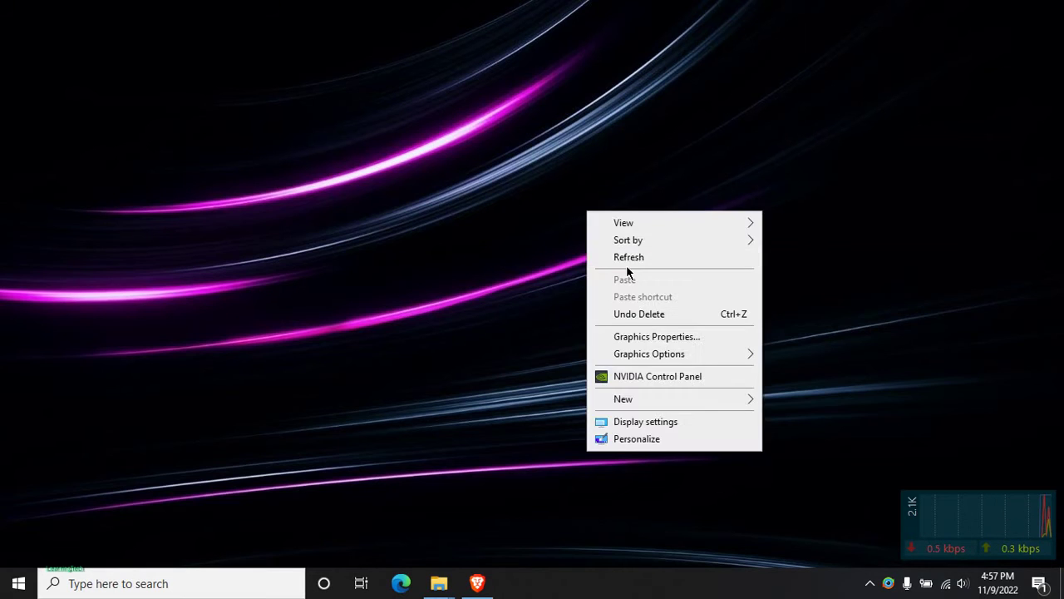
click(620, 257)
right_click(547, 241)
click(589, 287)
mouse_move(1031, 551)
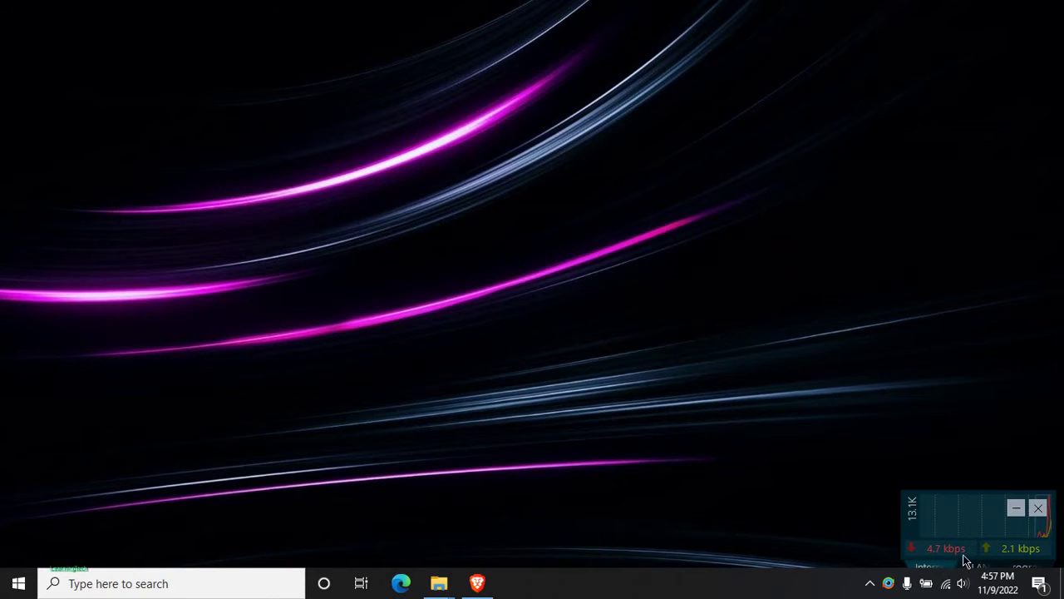
Switch the DU Meter monitor window to Mini mode and move it lower on the desktop, just above the taskbar.
right_click(887, 584)
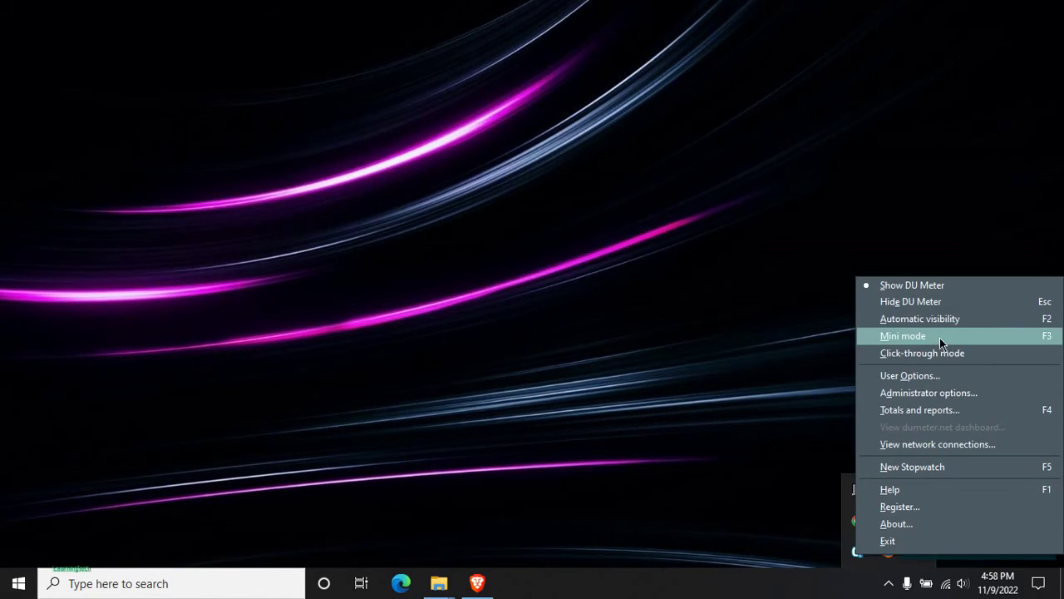
click(940, 336)
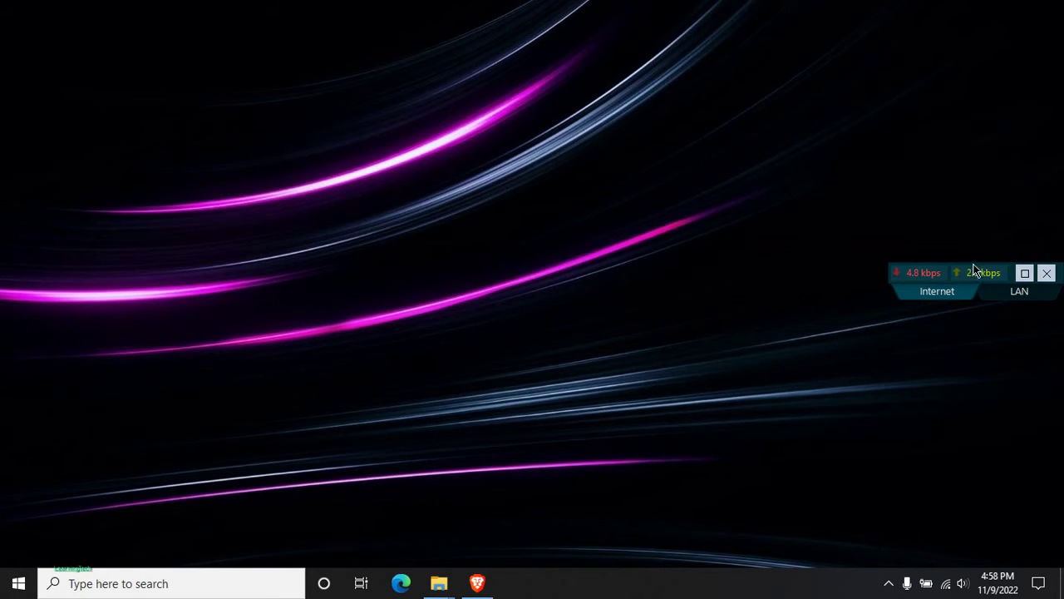
drag(975, 271, 908, 470)
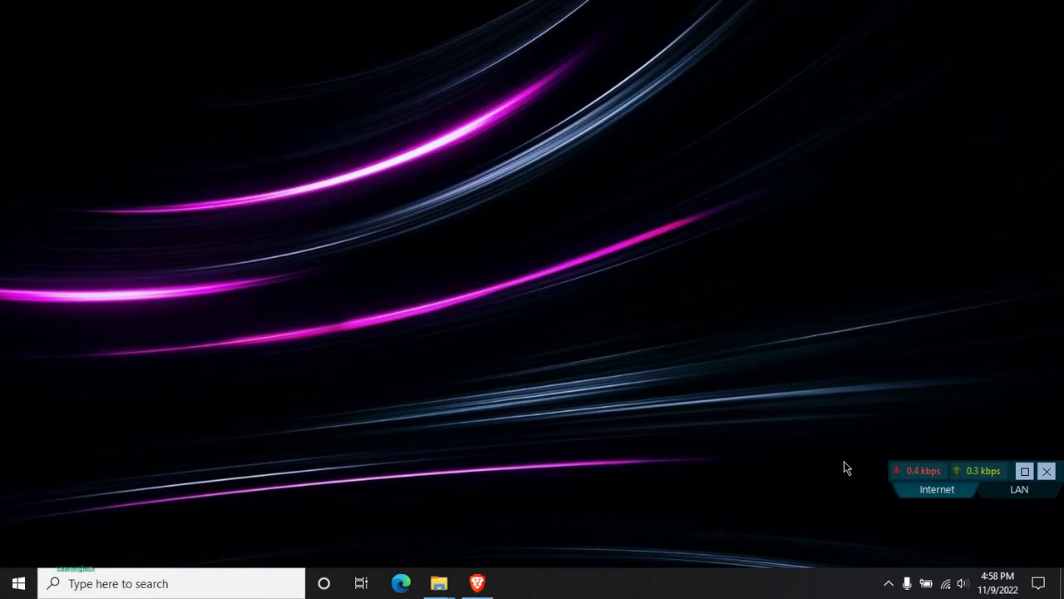
Open the DU Meter Options dialog on its General category and reposition it slightly on the desktop.
click(889, 581)
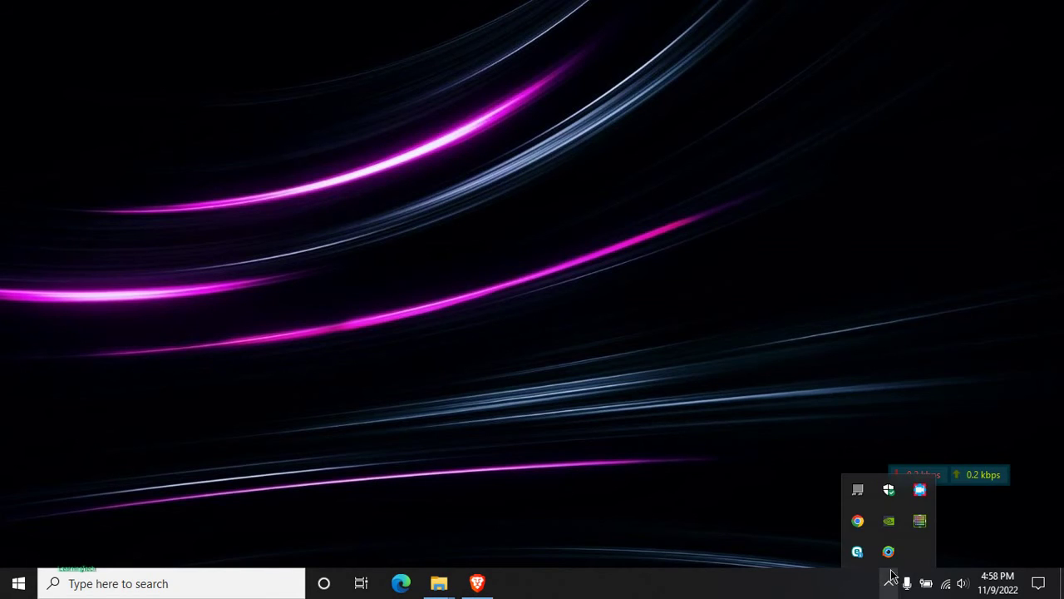
right_click(888, 552)
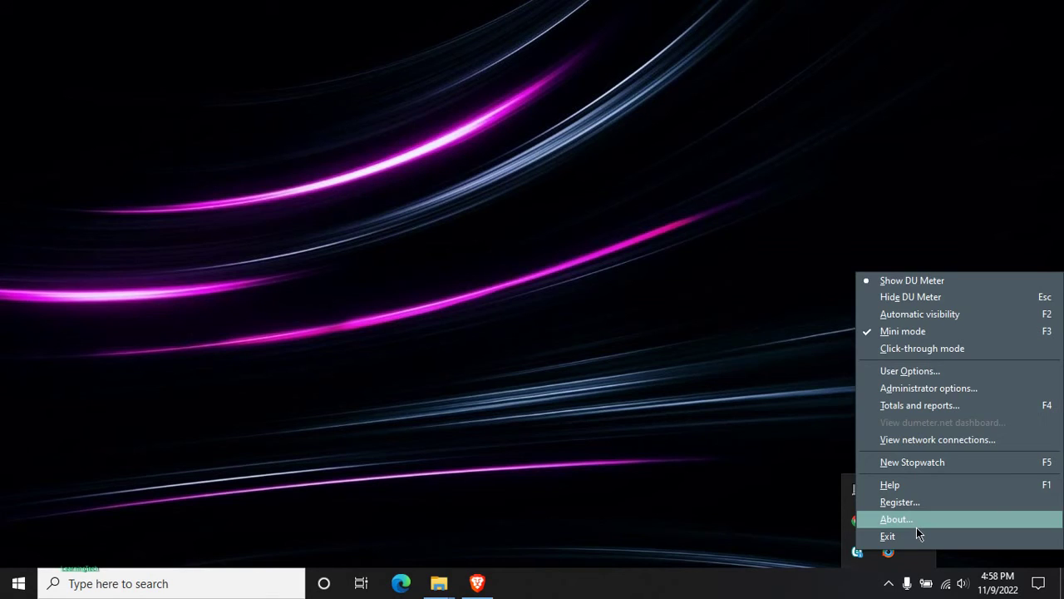
click(950, 391)
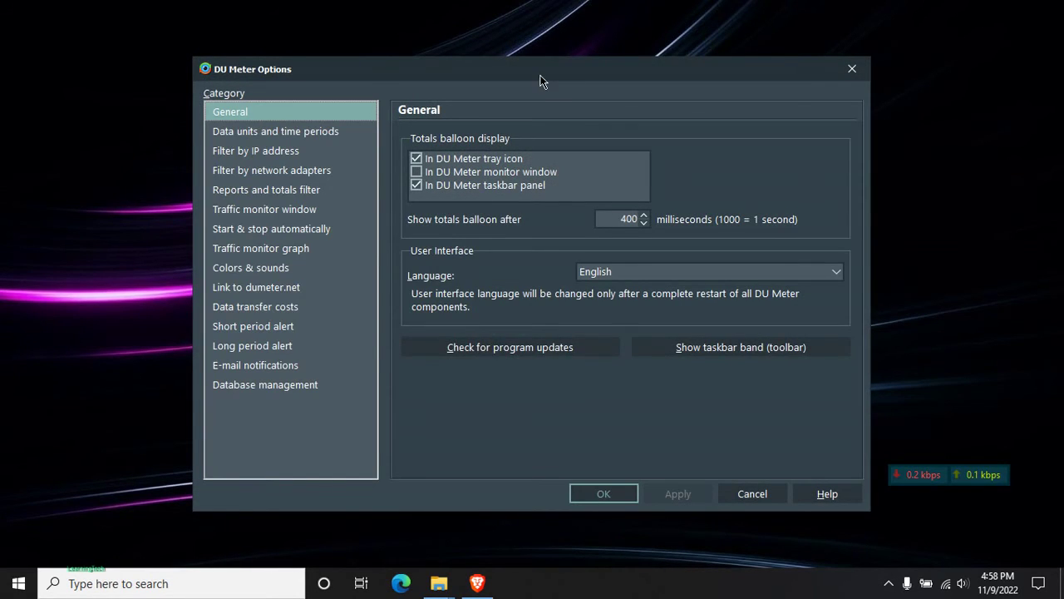
drag(540, 81, 536, 72)
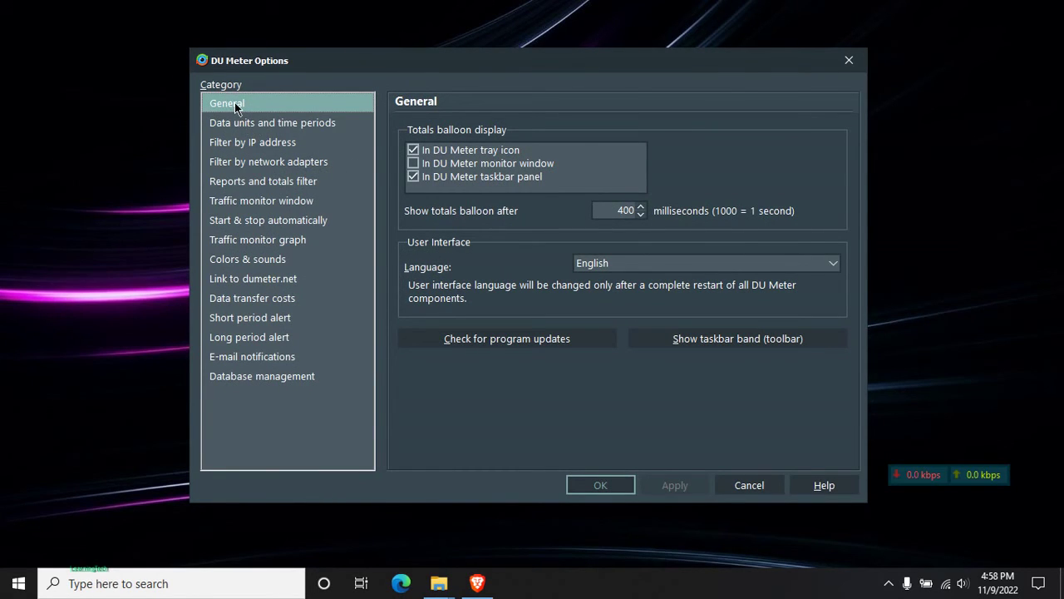
Turn on the DU Meter taskbar band (toolbar), moving the dialogs apart and agreeing to the toolbar request.
click(709, 343)
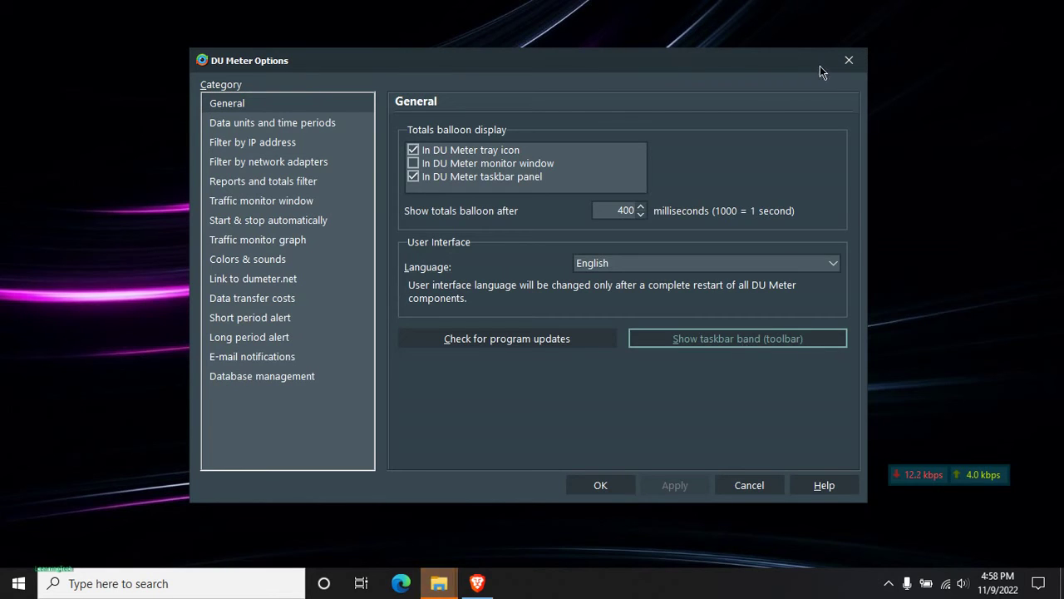
drag(820, 66, 302, 148)
drag(513, 192, 708, 137)
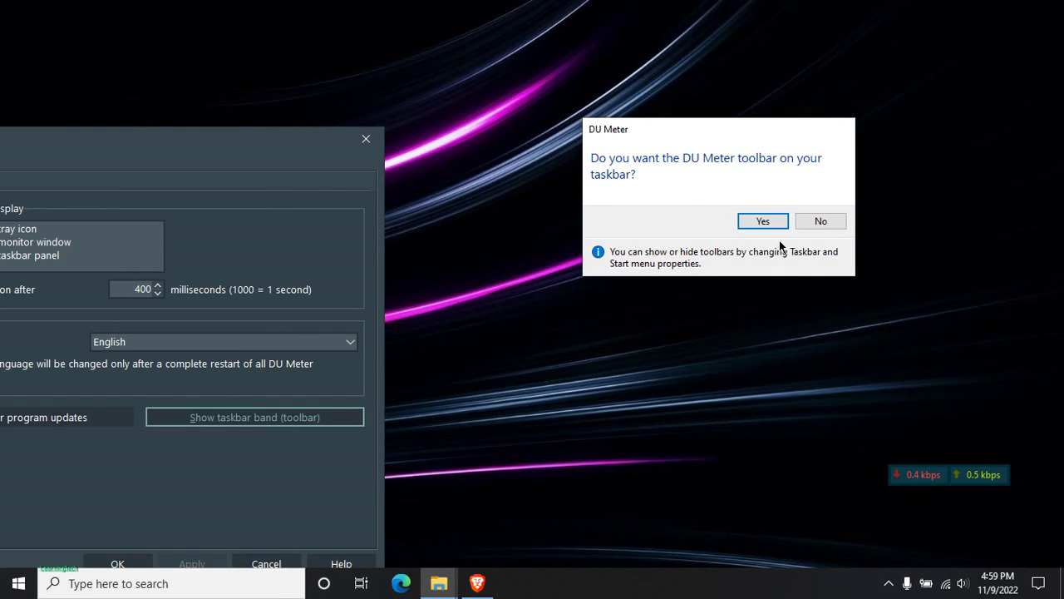
click(763, 221)
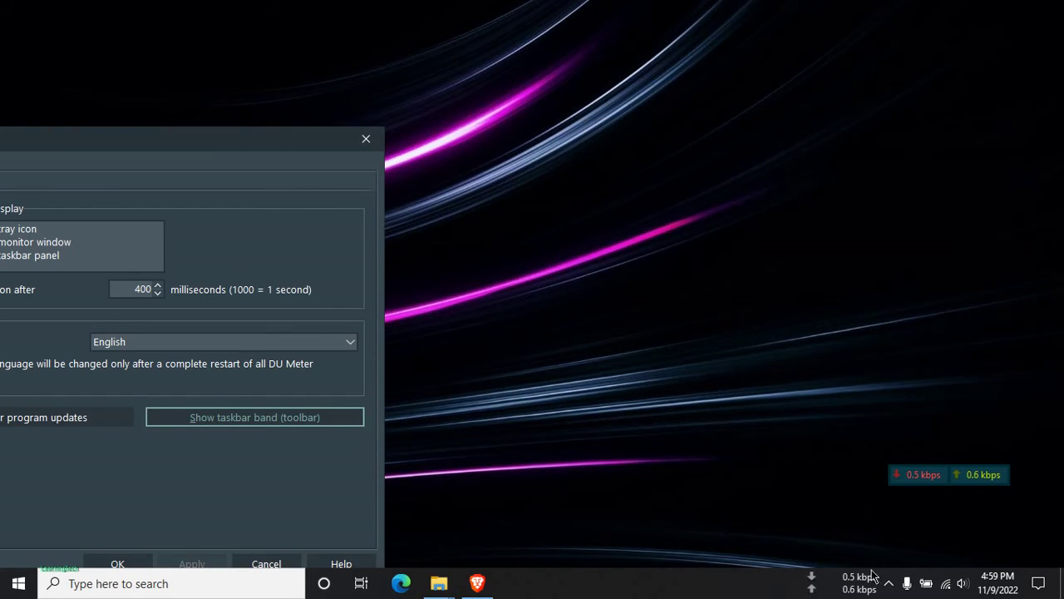
Bring the DU Meter Options dialog fully back into view and examine the traffic totals balloon of the taskbar band.
mouse_move(968, 481)
drag(308, 138, 823, 39)
mouse_move(855, 588)
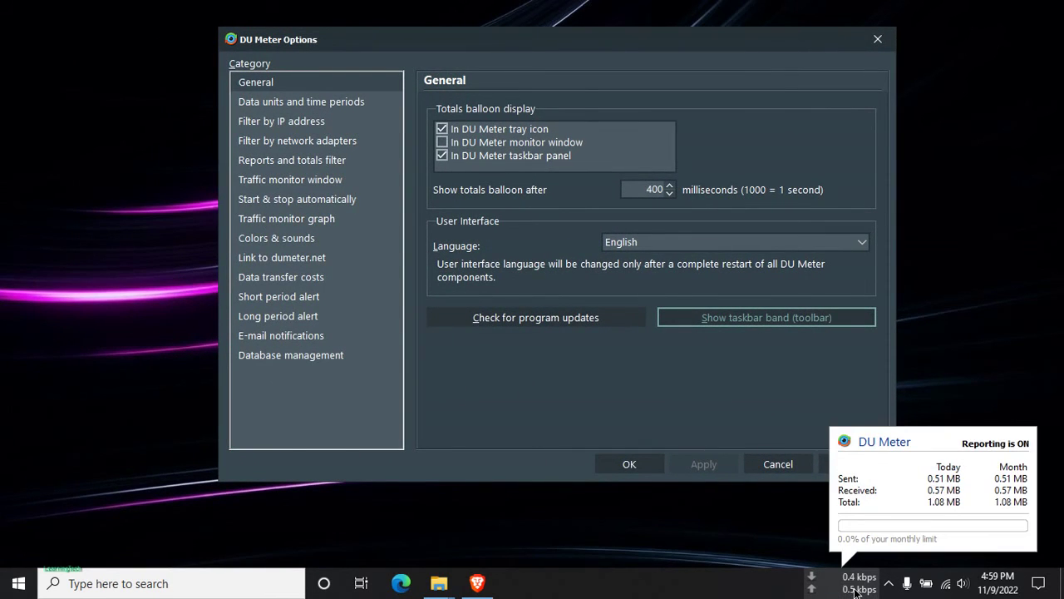
Close the floating DU Meter monitor window and the DU Meter Options dialog, and refresh the desktop.
mouse_move(961, 487)
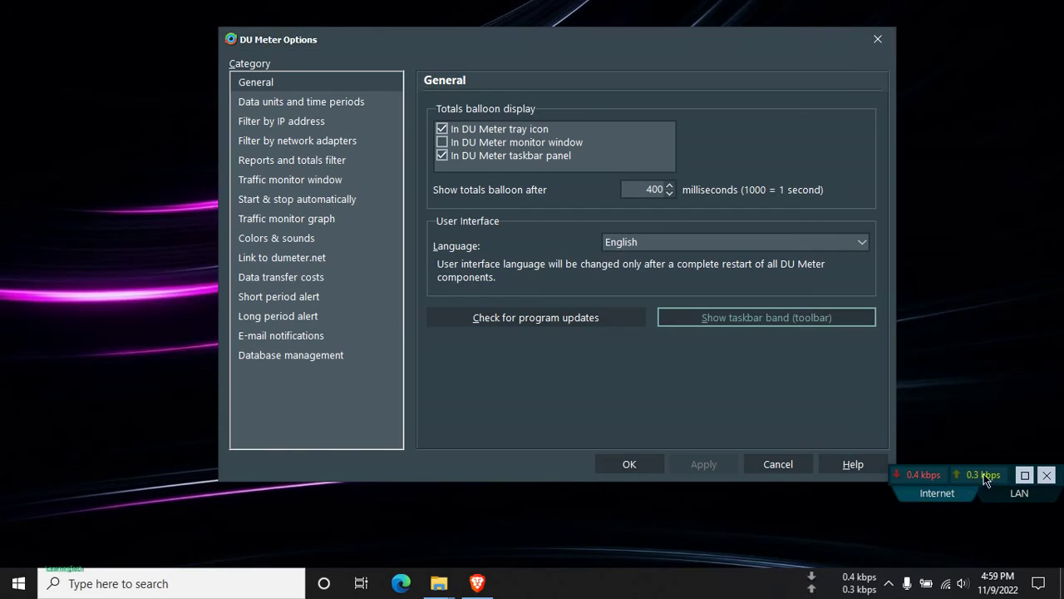
click(1047, 476)
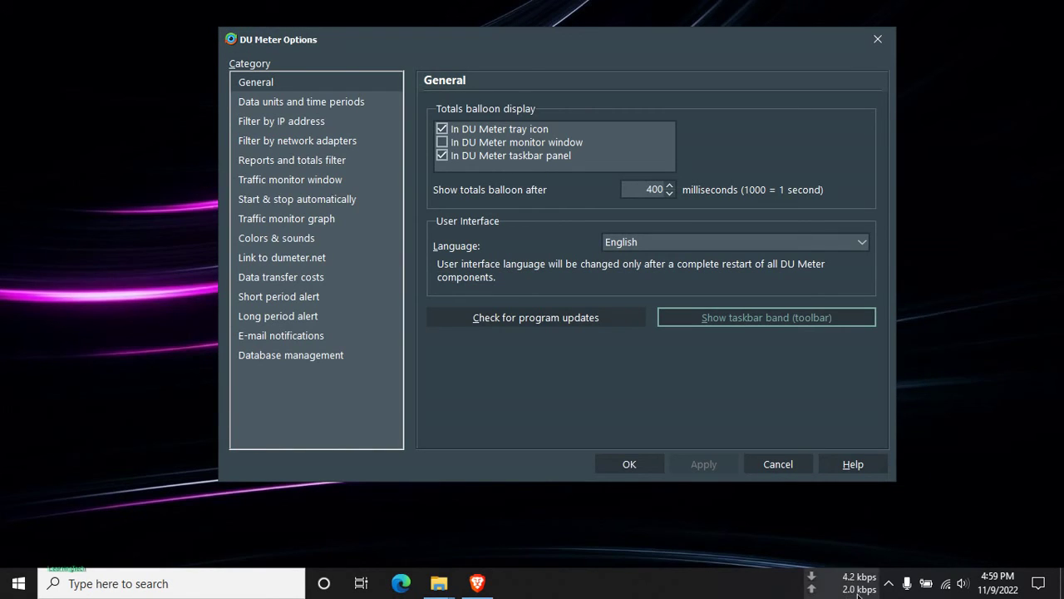
mouse_move(864, 592)
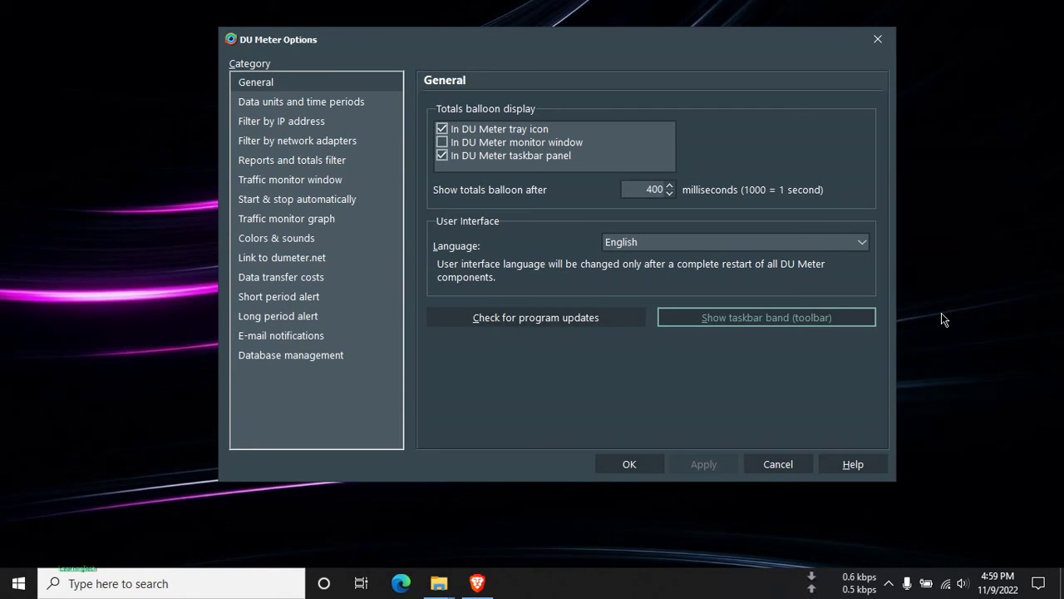
click(878, 39)
right_click(639, 247)
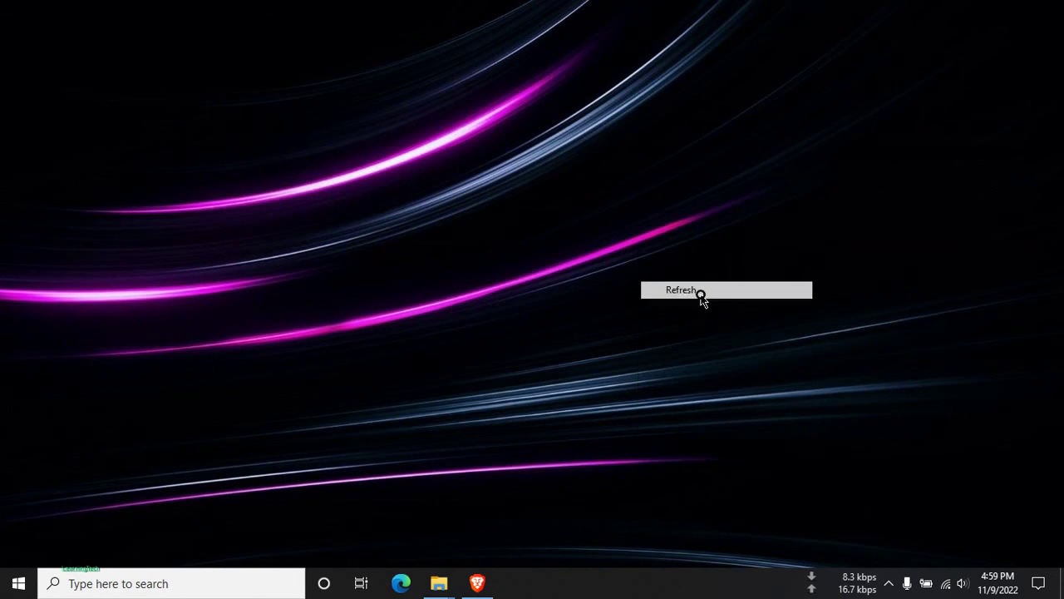
Switch to Task Manager and display the Wi-Fi throughput graph on its Performance page in a wider window.
right_click(790, 586)
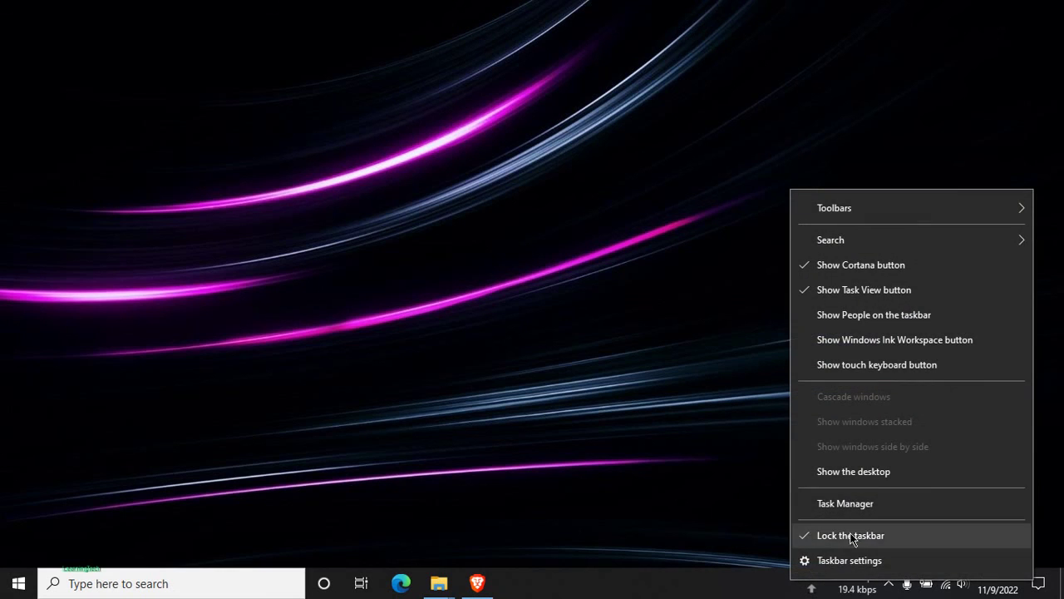
click(860, 504)
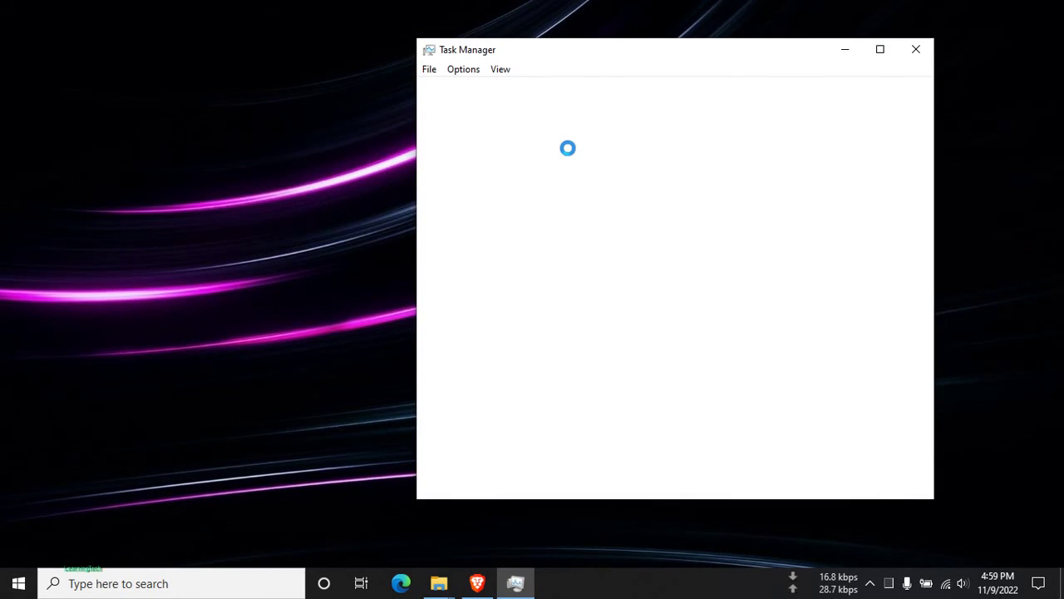
drag(604, 45, 570, 41)
click(469, 84)
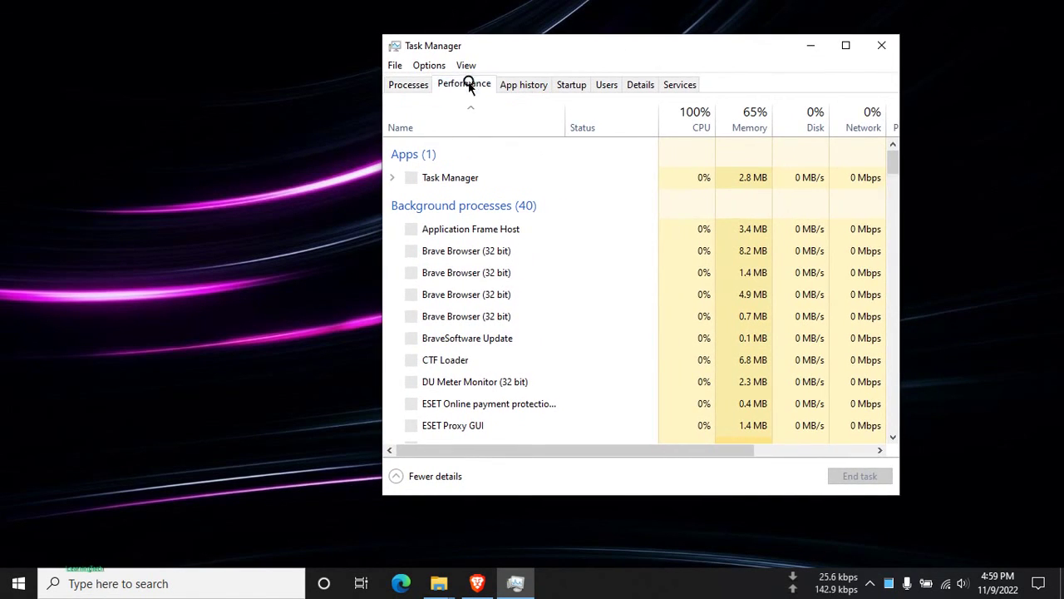
click(465, 329)
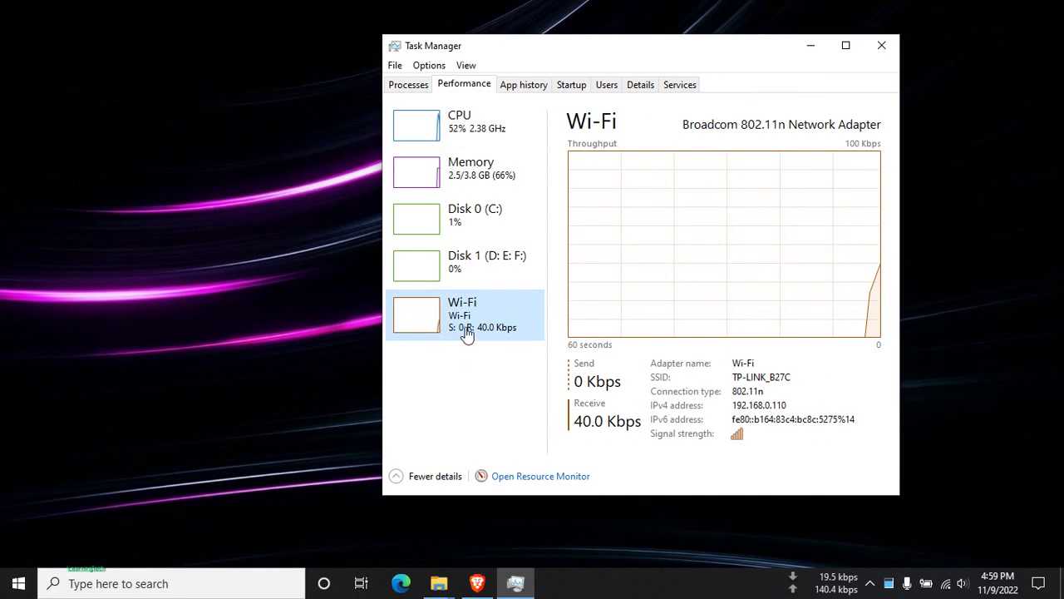
drag(899, 172, 975, 174)
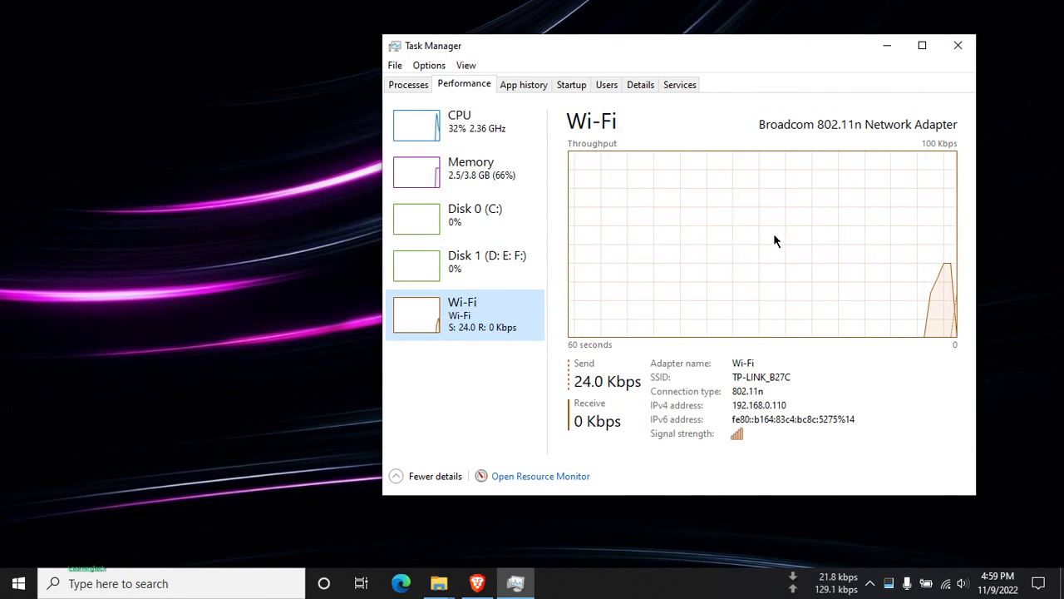